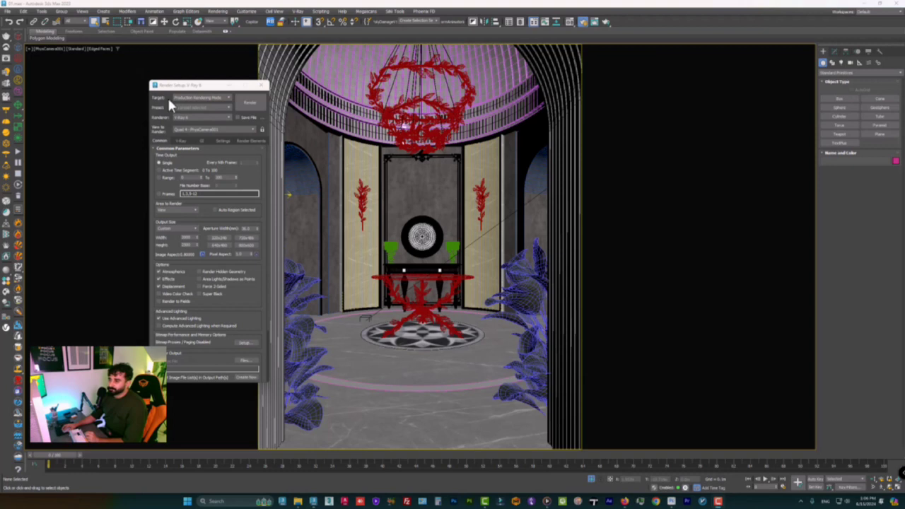
Step: Set the custom render output width to 2000, keeping the image aspect ratio at 0.8
{"action": "left_click_drag", "start_coordinate": [181, 85], "coordinate": [373, 94]}
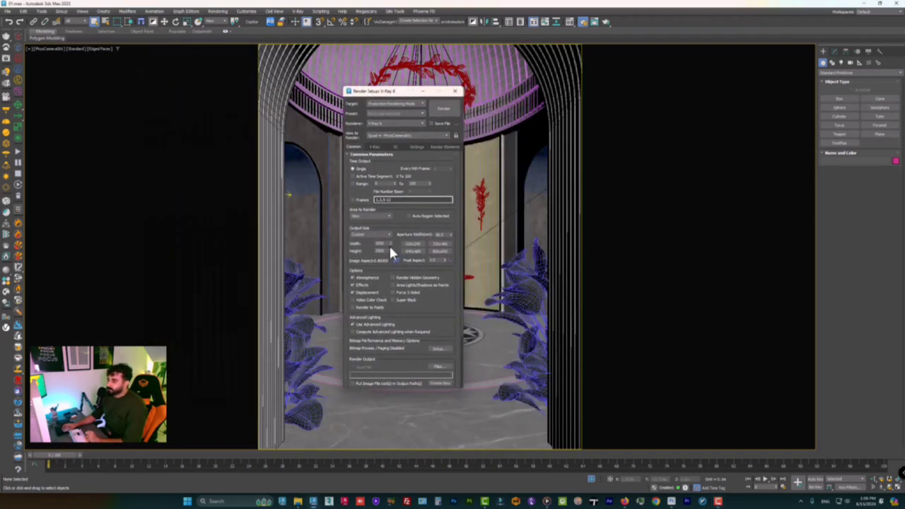
{"action": "left_click_drag", "start_coordinate": [363, 247], "coordinate": [363, 237]}
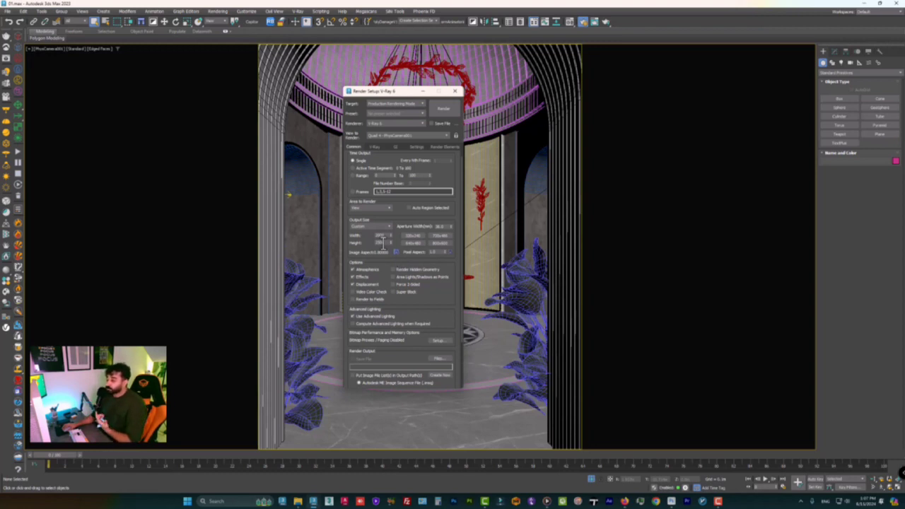
{"action": "double_click", "coordinate": [387, 242]}
{"action": "type", "text": "2"}
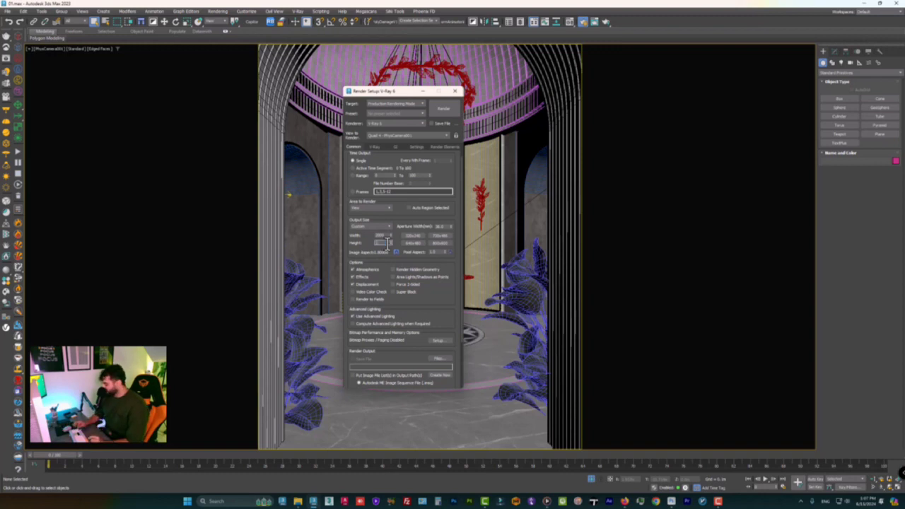
{"action": "left_click", "coordinate": [359, 237]}
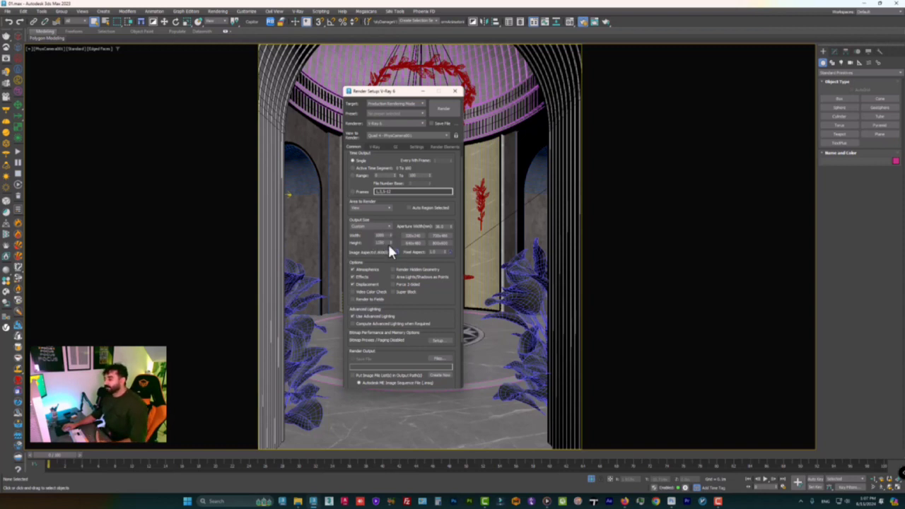
{"action": "double_click", "coordinate": [386, 236]}
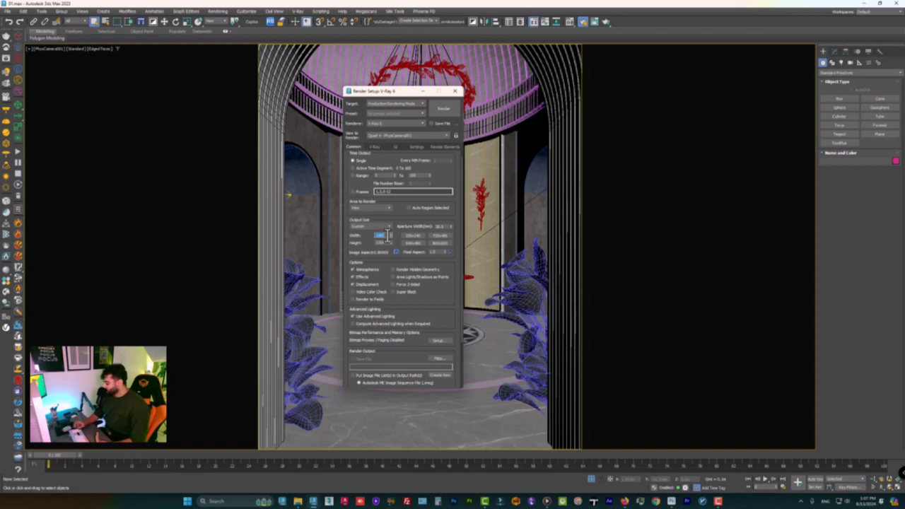
{"action": "type", "text": "200"}
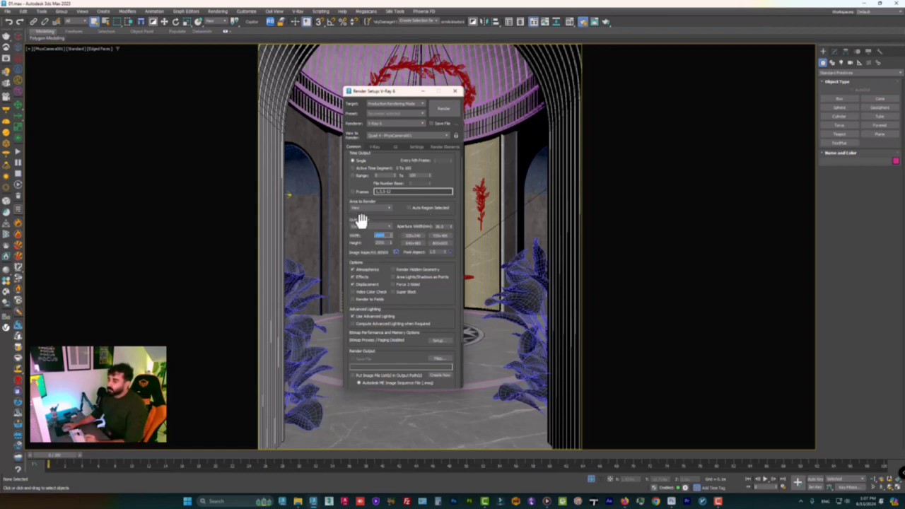
Step: Configure the V-Ray bucket image sampler's maximum subdivisions and set its noise threshold to 0.003
{"action": "left_click", "coordinate": [374, 147]}
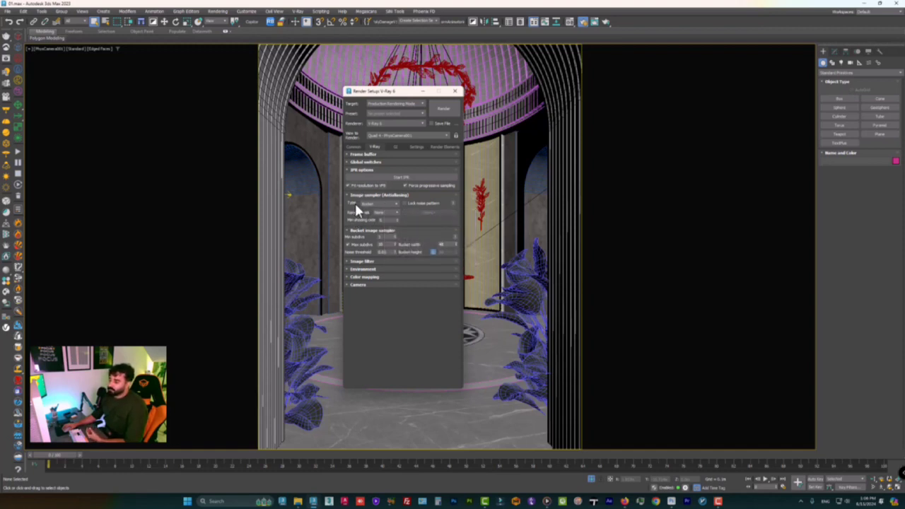
{"action": "double_click", "coordinate": [387, 244]}
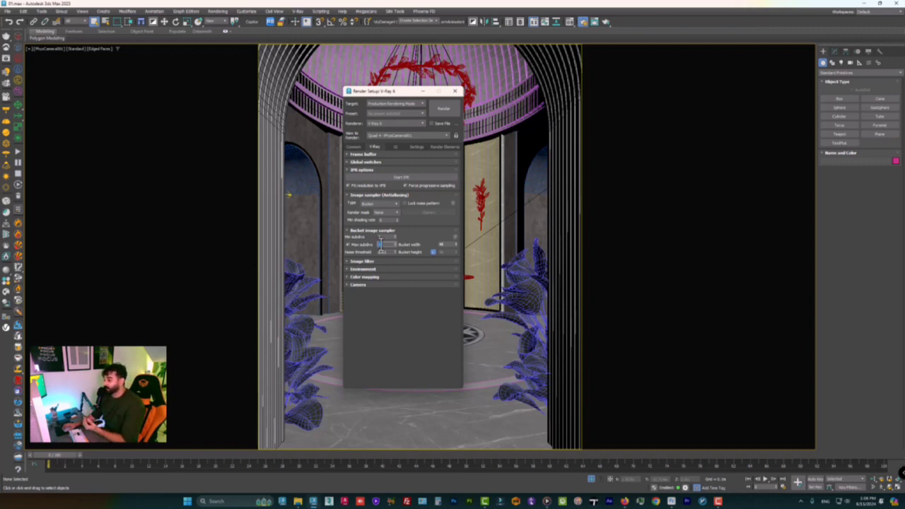
{"action": "left_click", "coordinate": [366, 239]}
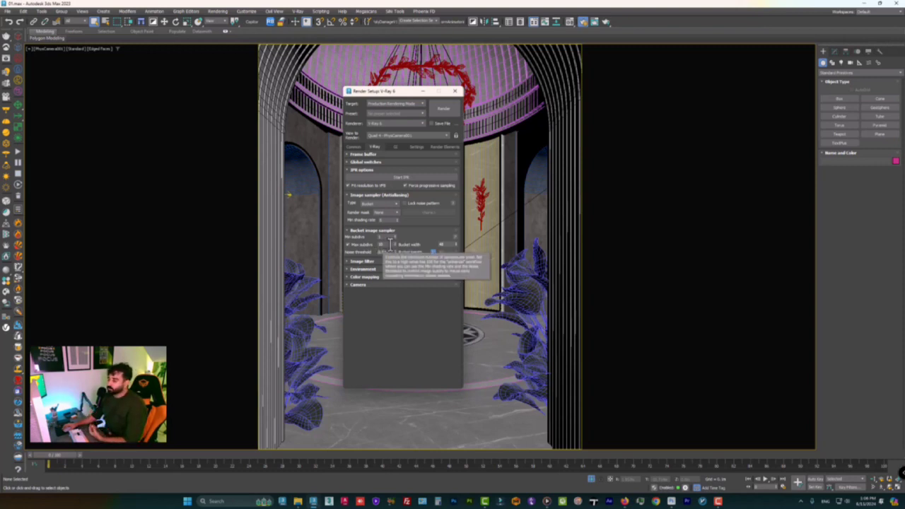
{"action": "left_click", "coordinate": [389, 244]}
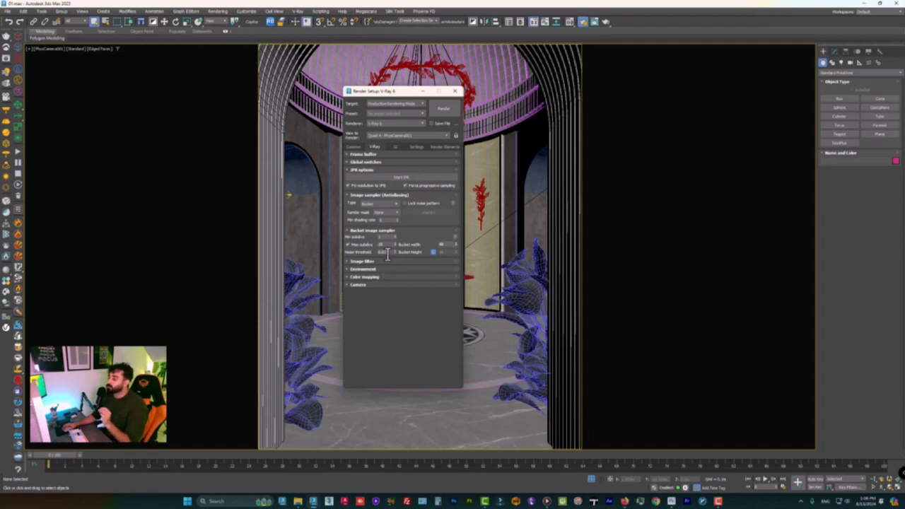
{"action": "double_click", "coordinate": [386, 253]}
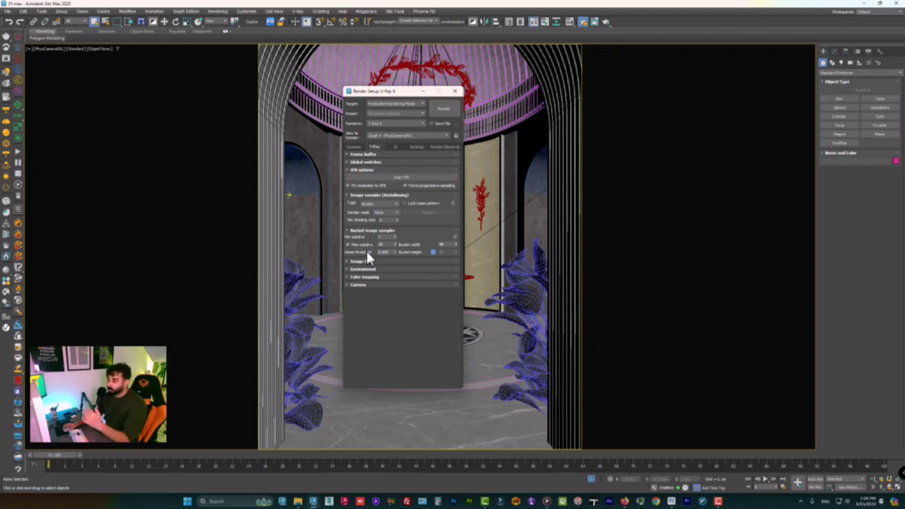
Step: Switch the primary global illumination engine to Brute force and back to Irradiance map
{"action": "left_click", "coordinate": [395, 147]}
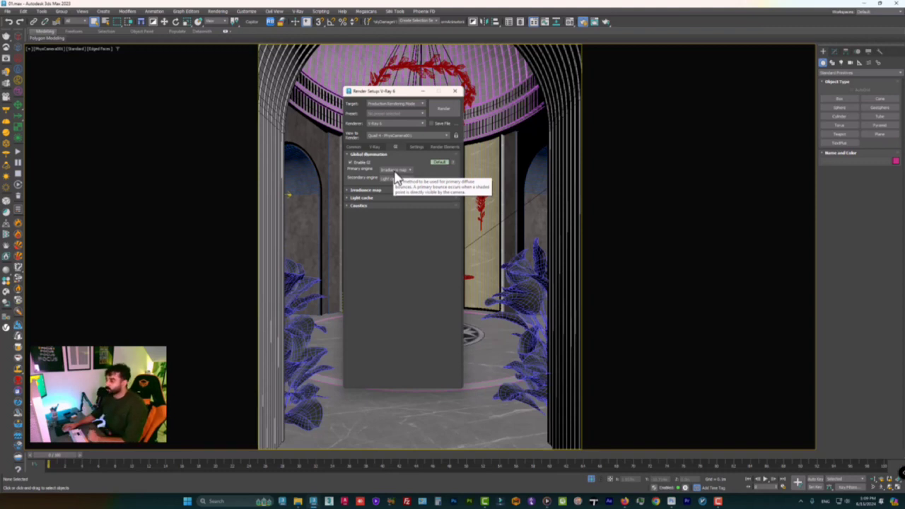
{"action": "left_click", "coordinate": [394, 170]}
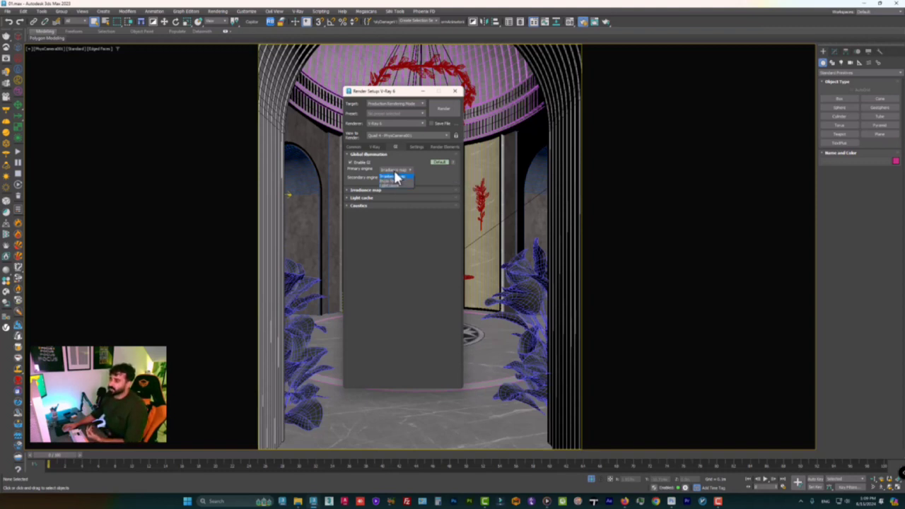
{"action": "left_click", "coordinate": [394, 180]}
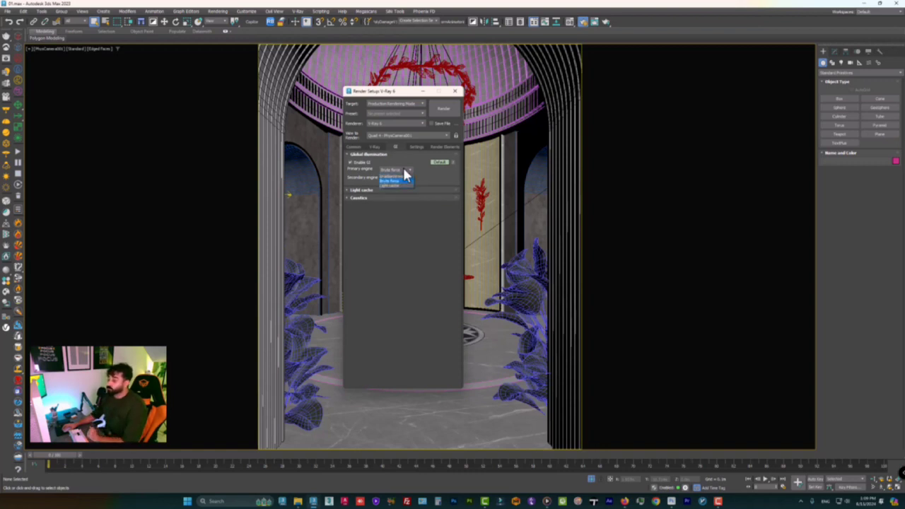
{"action": "left_click", "coordinate": [407, 175]}
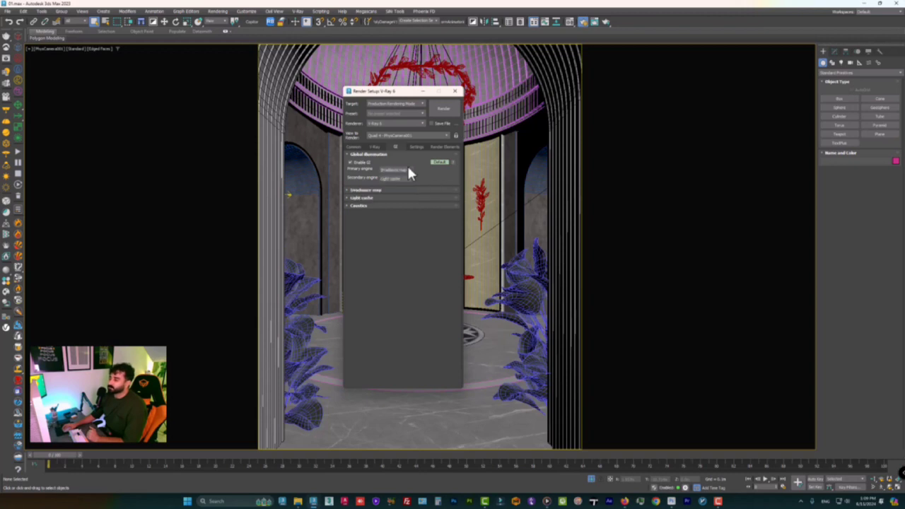
Step: Examine the available presets in the Irradiance map settings
{"action": "left_click", "coordinate": [377, 189]}
{"action": "mouse_move", "coordinate": [394, 203]}
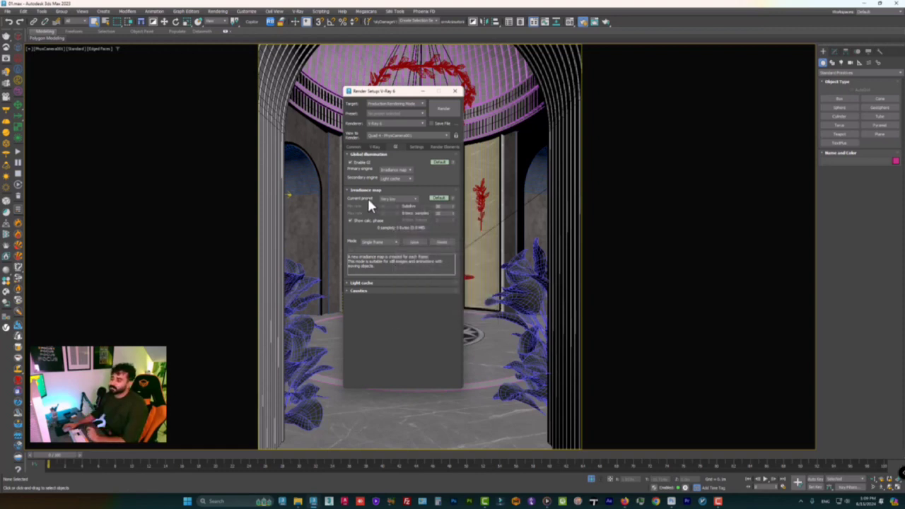
{"action": "left_click", "coordinate": [392, 200]}
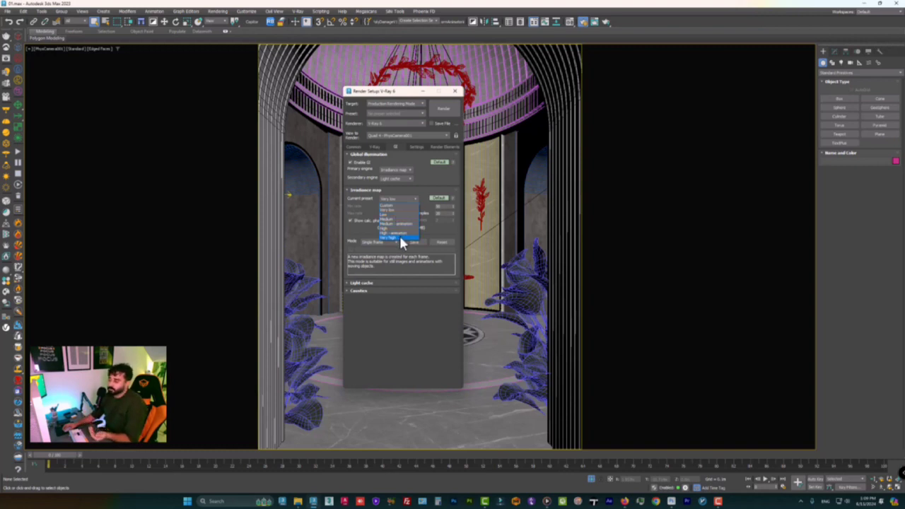
{"action": "left_click", "coordinate": [366, 211]}
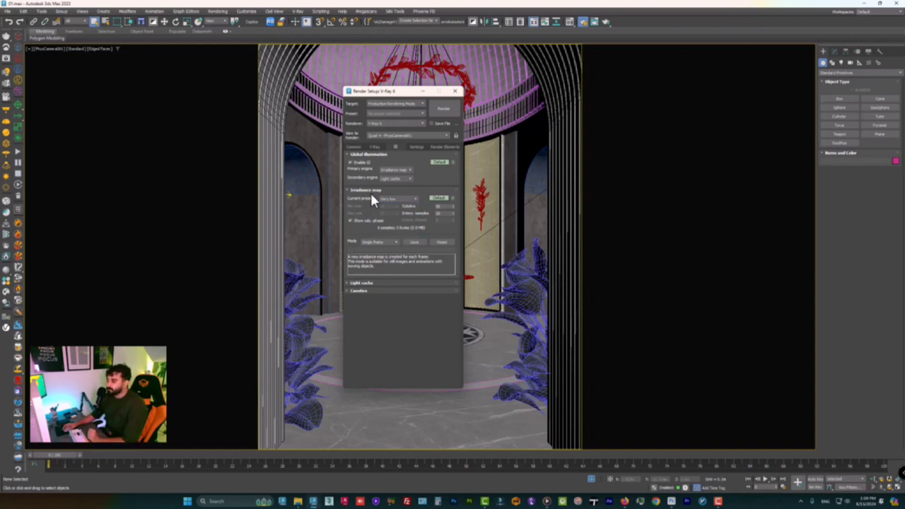
Step: Review the Light cache settings, view the final render image in Photoshop, and return to 3ds Max
{"action": "left_click", "coordinate": [370, 191]}
{"action": "left_click", "coordinate": [372, 198]}
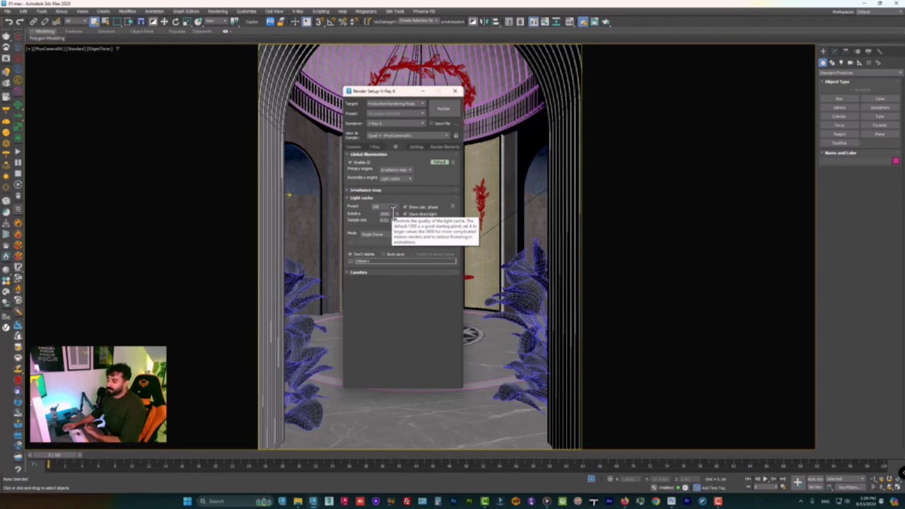
{"action": "left_click", "coordinate": [671, 501]}
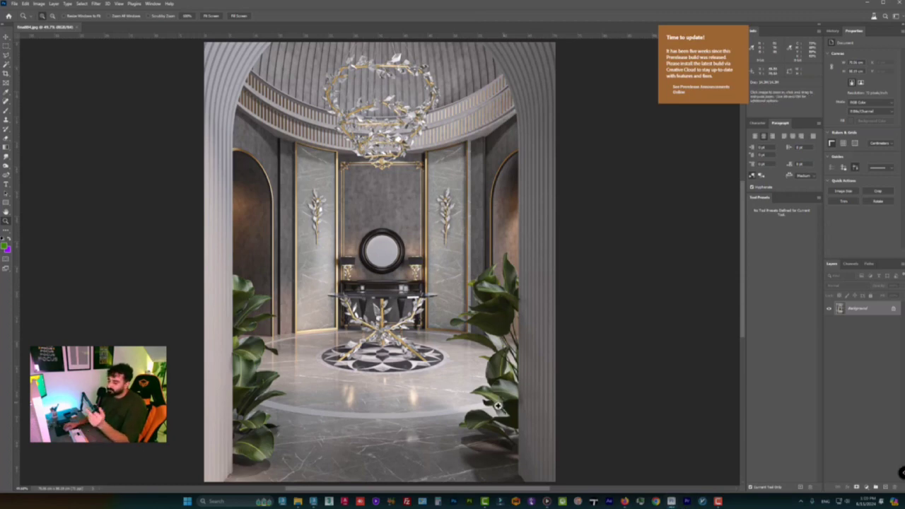
{"action": "left_click", "coordinate": [324, 501]}
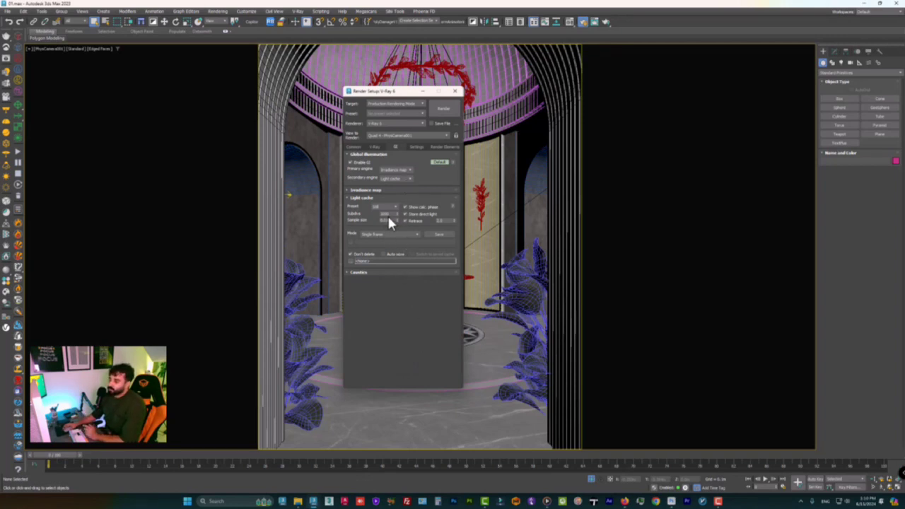
Step: Review the V-Ray system settings and the parameters of the VRayDenoiser and VRayAO render elements
{"action": "left_click", "coordinate": [420, 147]}
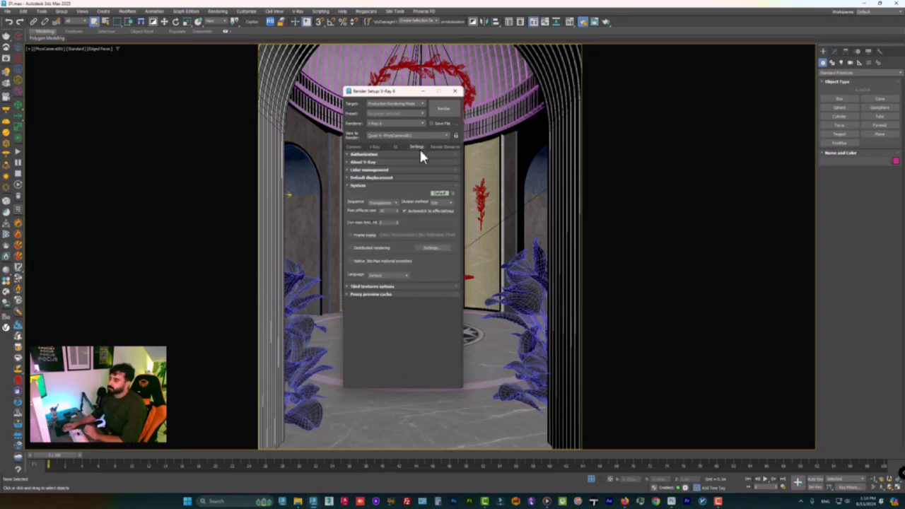
{"action": "left_click", "coordinate": [444, 147]}
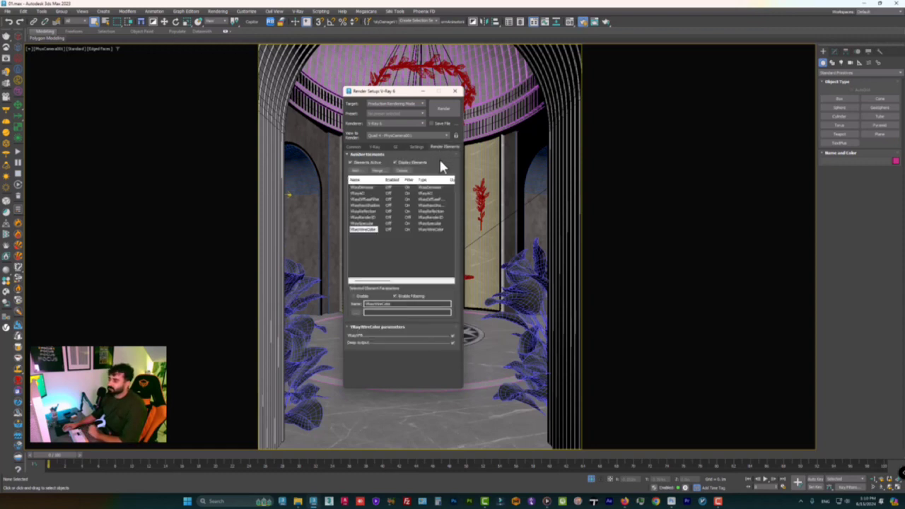
{"action": "left_click", "coordinate": [361, 186]}
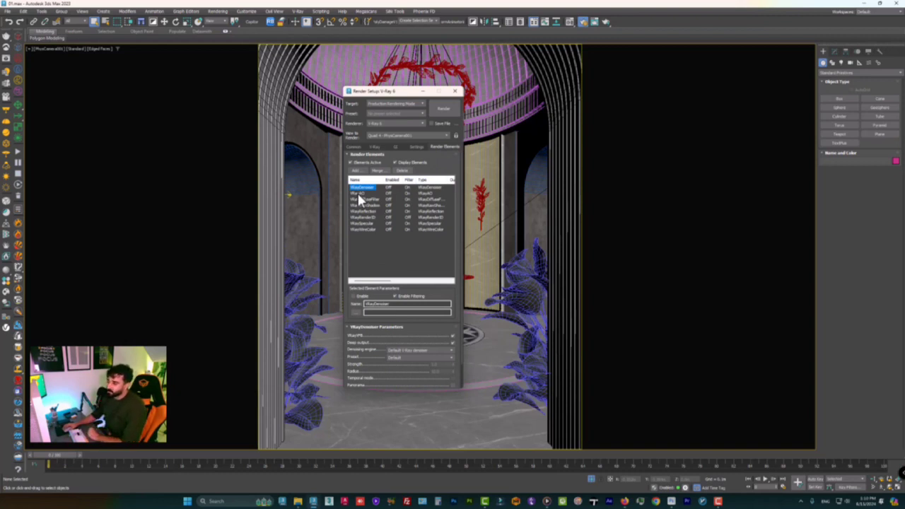
{"action": "left_click", "coordinate": [359, 193]}
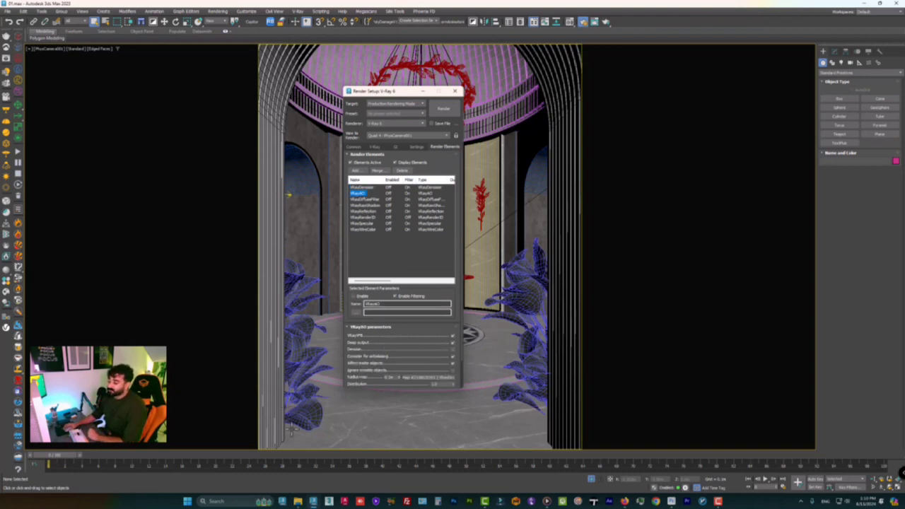
Step: Switch to File Explorer and view the rendered 02.VRayAO image at full window size, closing it when done
{"action": "left_click", "coordinate": [297, 501]}
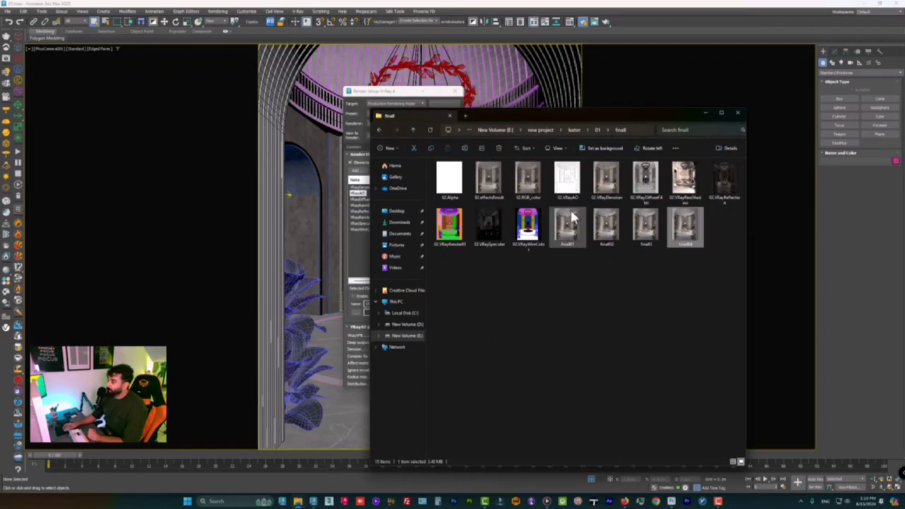
{"action": "double_click", "coordinate": [566, 179]}
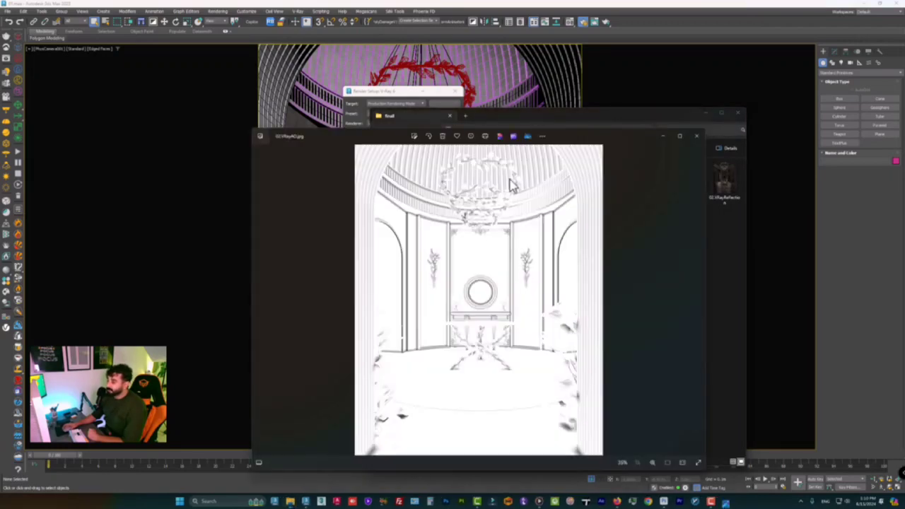
{"action": "left_click", "coordinate": [680, 136]}
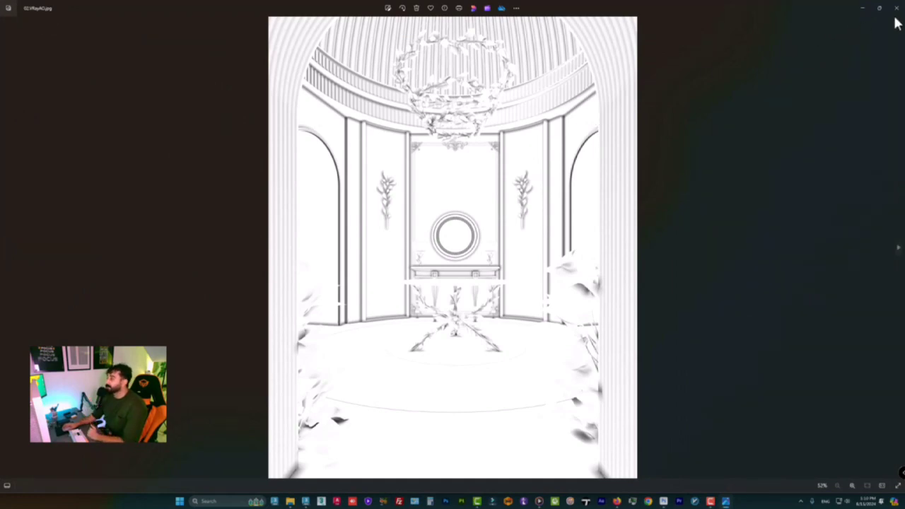
{"action": "left_click", "coordinate": [895, 8]}
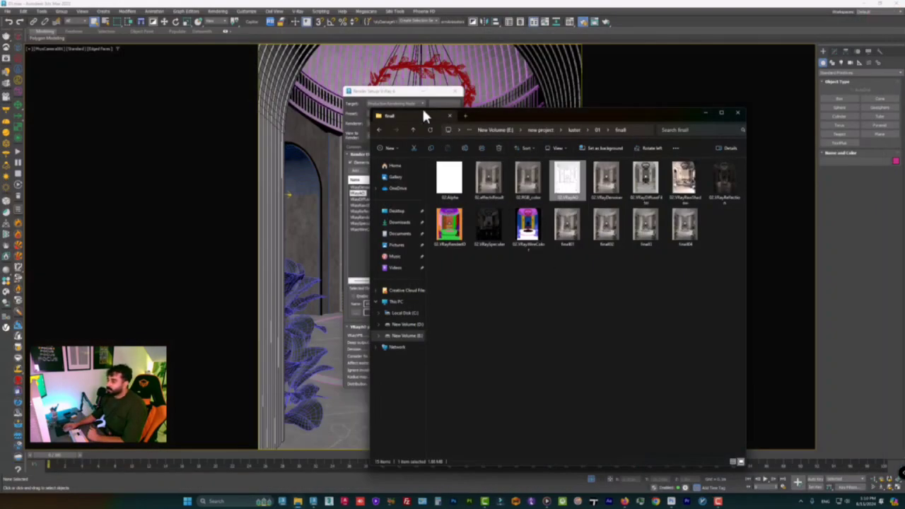
Step: Return to the render elements list and inspect the VRayDiffuseFilter, VRayRawShadow, VRayReflection, VRayRenderID and VRaySpecular parameters
{"action": "left_click", "coordinate": [404, 93]}
{"action": "left_click", "coordinate": [368, 200]}
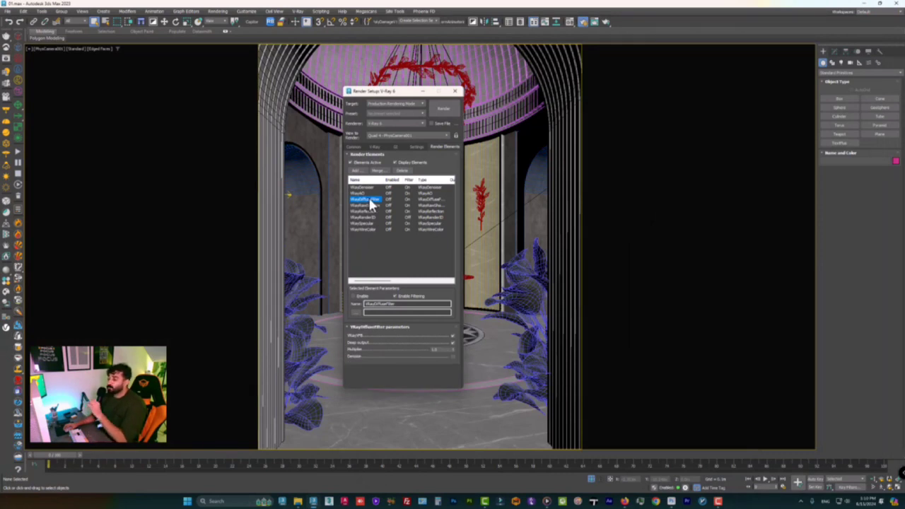
{"action": "left_click", "coordinate": [368, 205]}
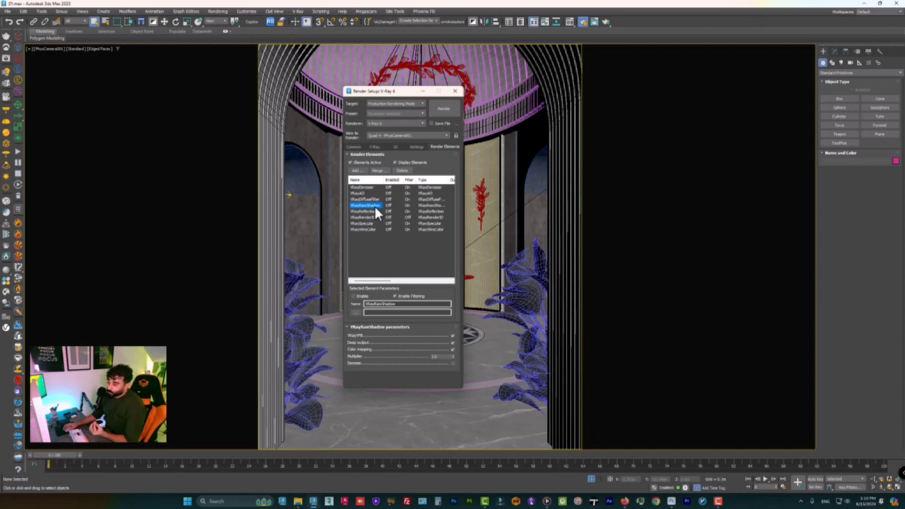
{"action": "left_click", "coordinate": [369, 210]}
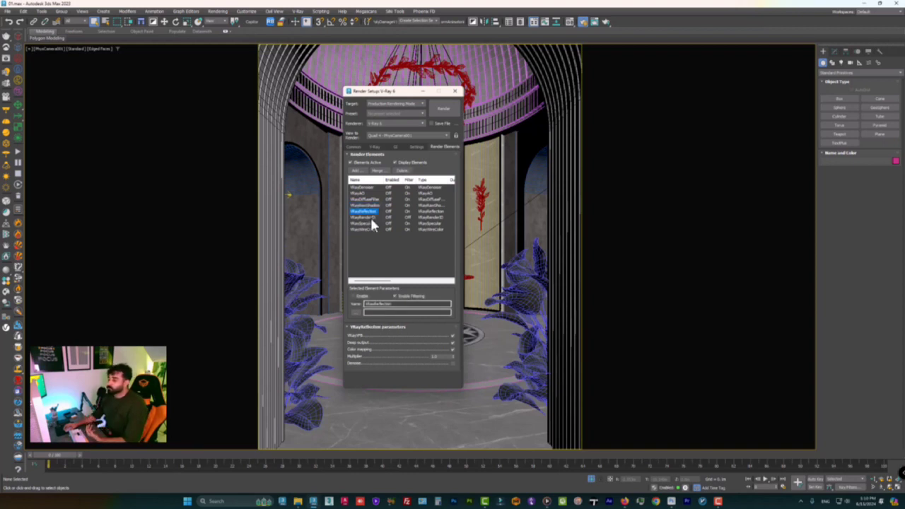
{"action": "left_click", "coordinate": [370, 216]}
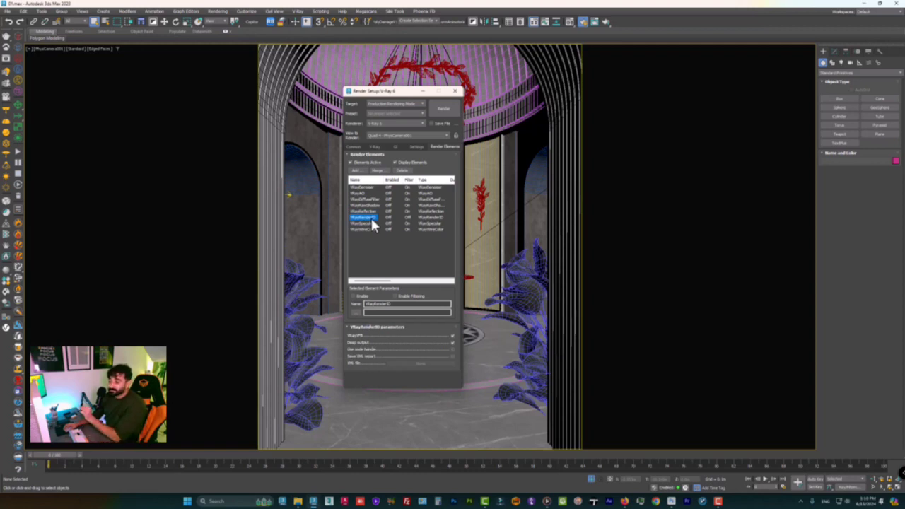
{"action": "left_click", "coordinate": [368, 222]}
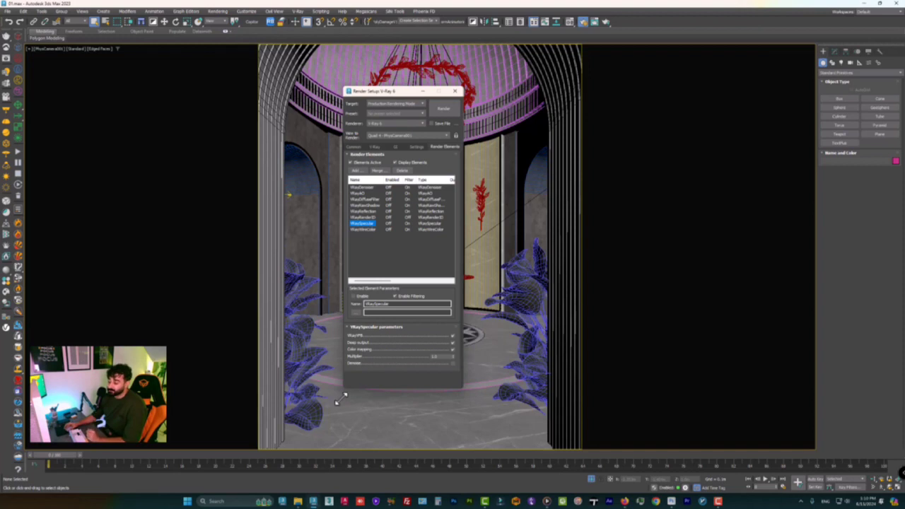
Step: Switch to File Explorer, view the rendered 02.VRaySpecular image at full window size, and return to the Render Setup window in 3ds Max
{"action": "left_click", "coordinate": [298, 501]}
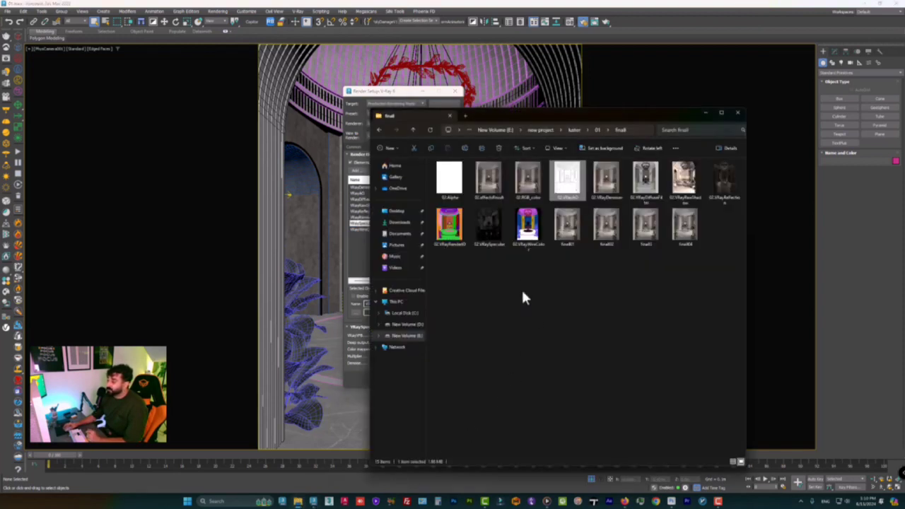
{"action": "double_click", "coordinate": [492, 238]}
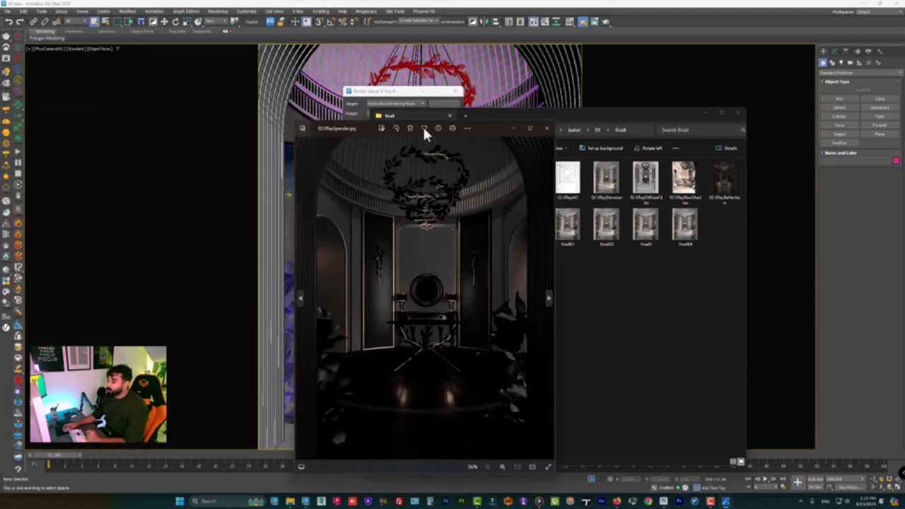
{"action": "left_click", "coordinate": [528, 128]}
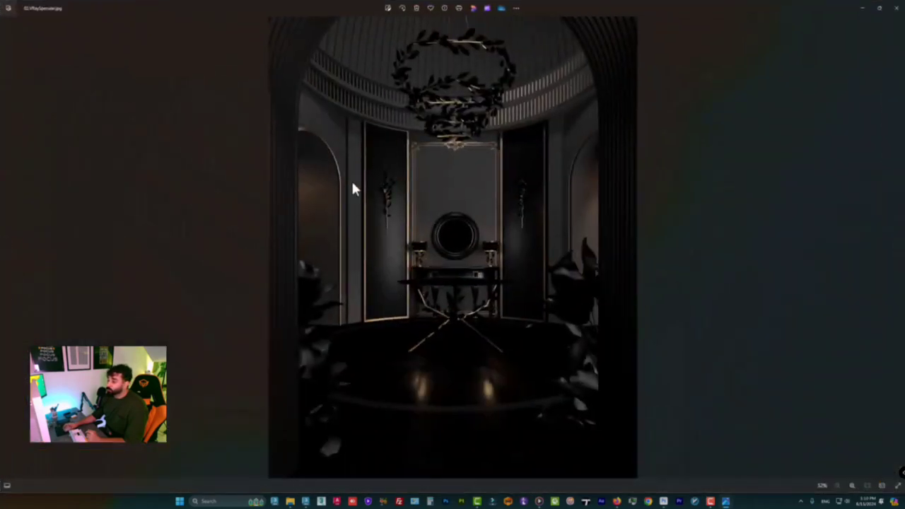
{"action": "left_click", "coordinate": [895, 8]}
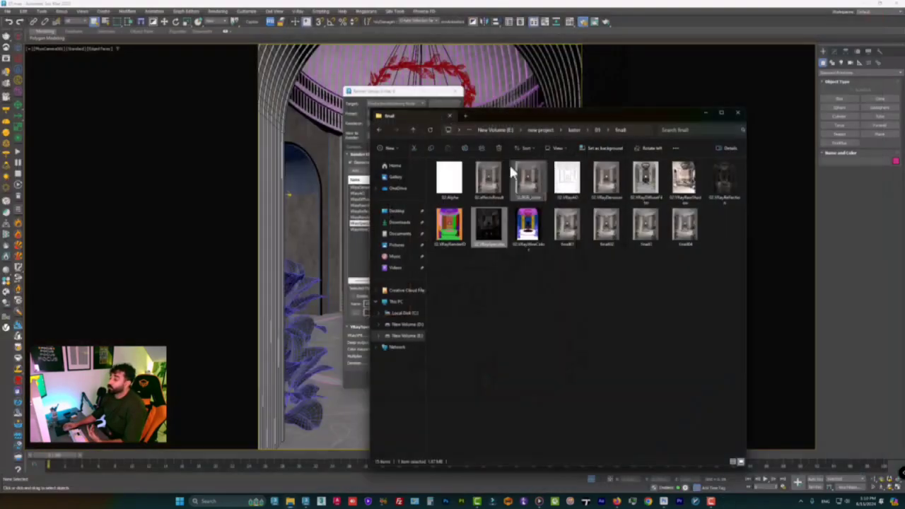
{"action": "left_click", "coordinate": [398, 91]}
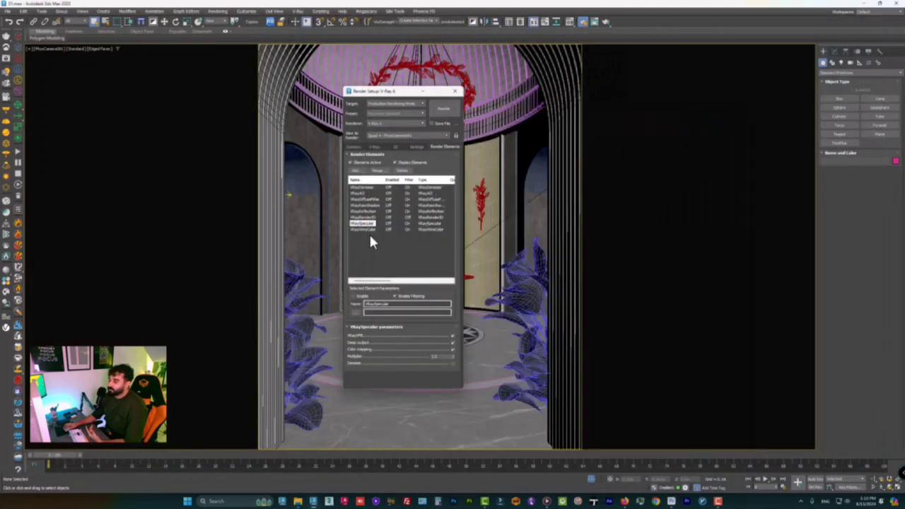
Step: Inspect the VRayWireColor element's parameters, and view the rendered 02.VRayRenderID image from File Explorer at full window size
{"action": "left_click", "coordinate": [364, 230]}
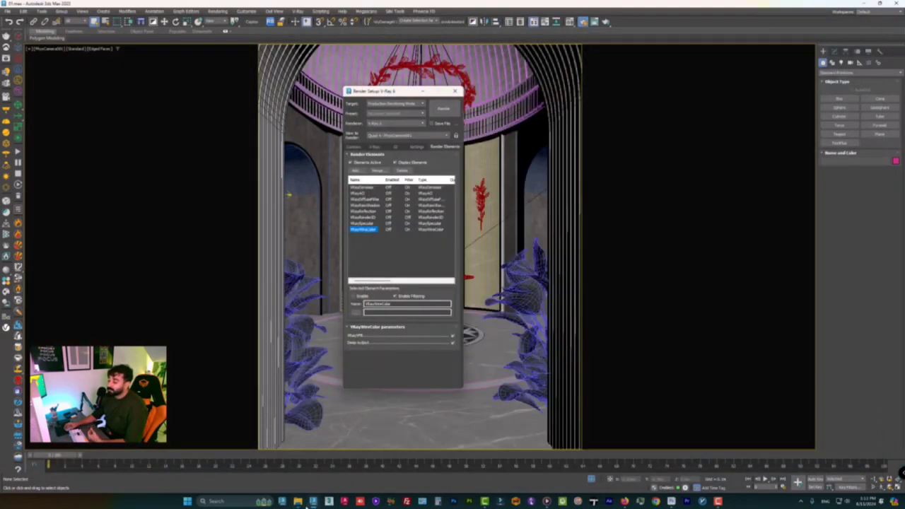
{"action": "left_click", "coordinate": [303, 503]}
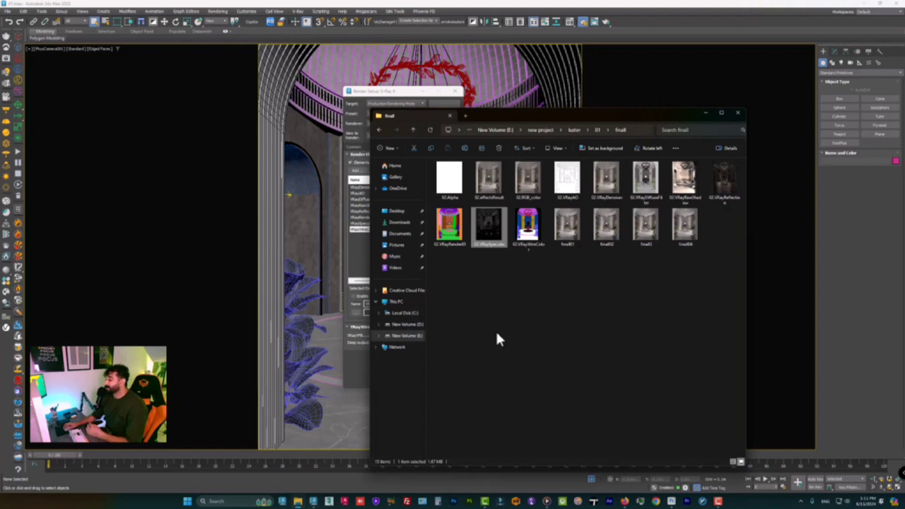
{"action": "left_click", "coordinate": [450, 244]}
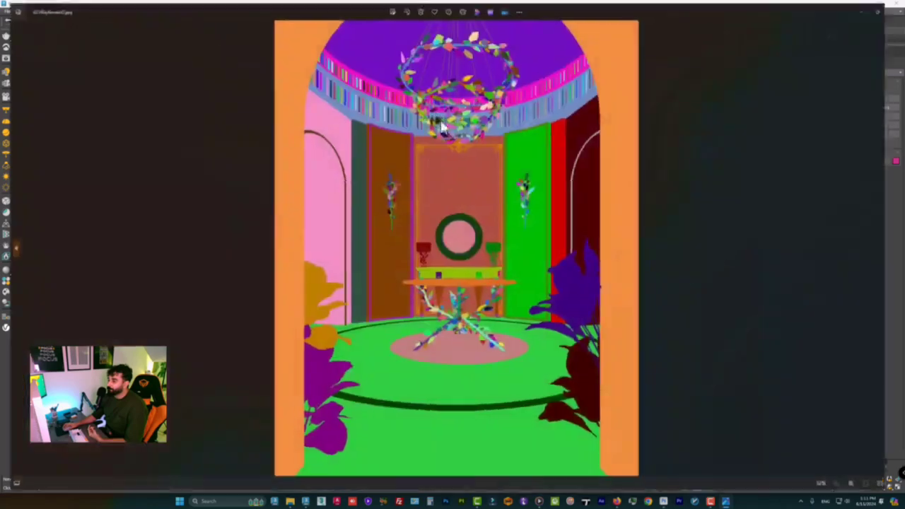
{"action": "left_click", "coordinate": [442, 93]}
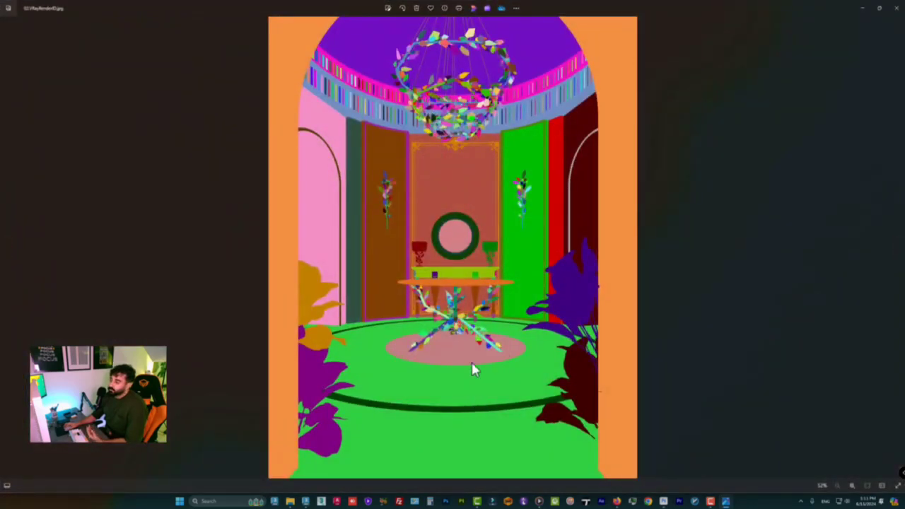
{"action": "left_click", "coordinate": [896, 8]}
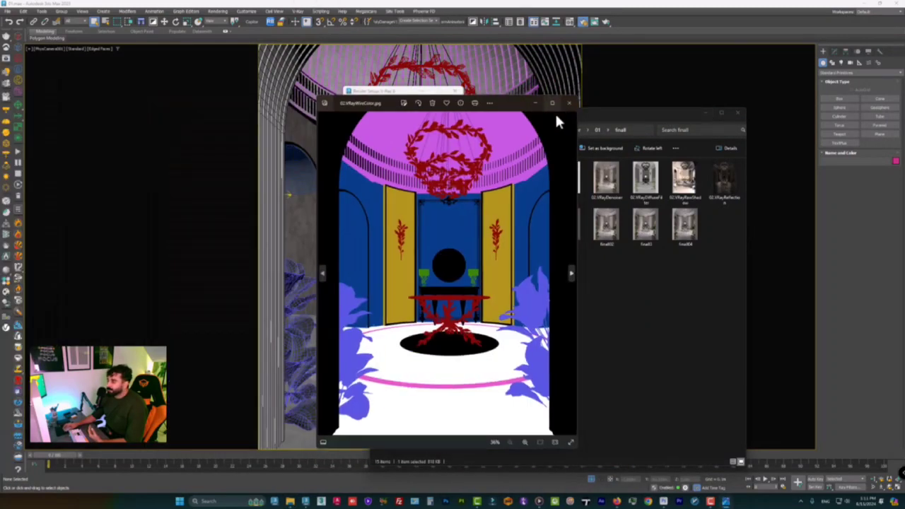
Step: View the rendered 02.VRayWireColor image at full window size, close it, and return to the render elements list in 3ds Max
{"action": "left_click", "coordinate": [554, 104]}
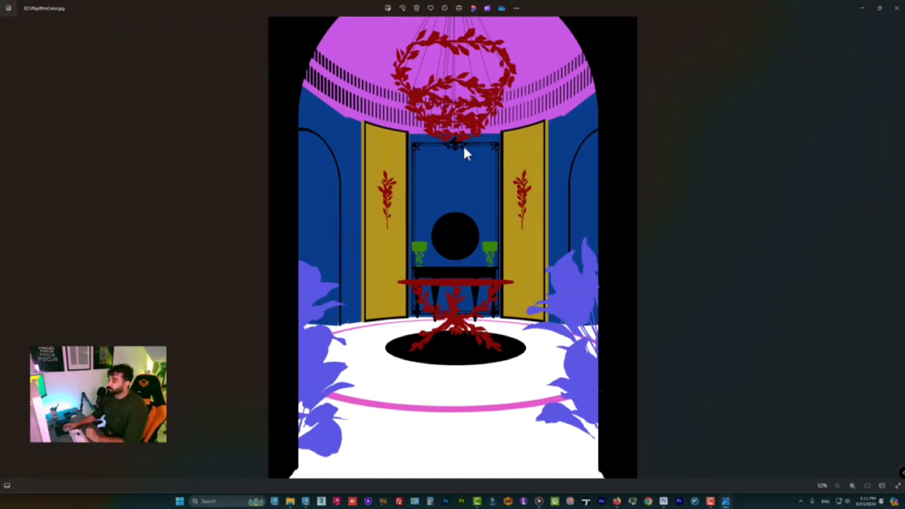
{"action": "left_click", "coordinate": [885, 21]}
{"action": "left_click", "coordinate": [385, 92]}
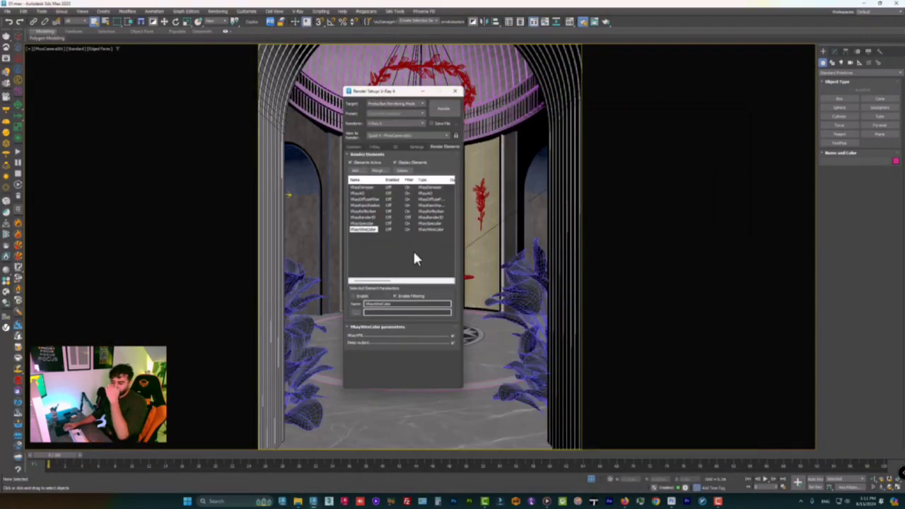
Step: Switch to Photoshop and place the 02.effectsResult image from the final render folder as a layer above the final04.jpg background
{"action": "left_click", "coordinate": [662, 501]}
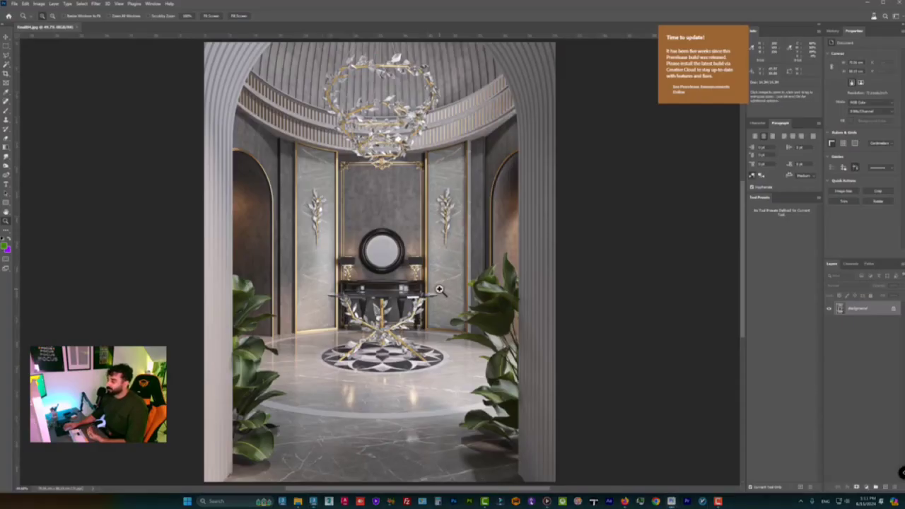
{"action": "left_click", "coordinate": [298, 501]}
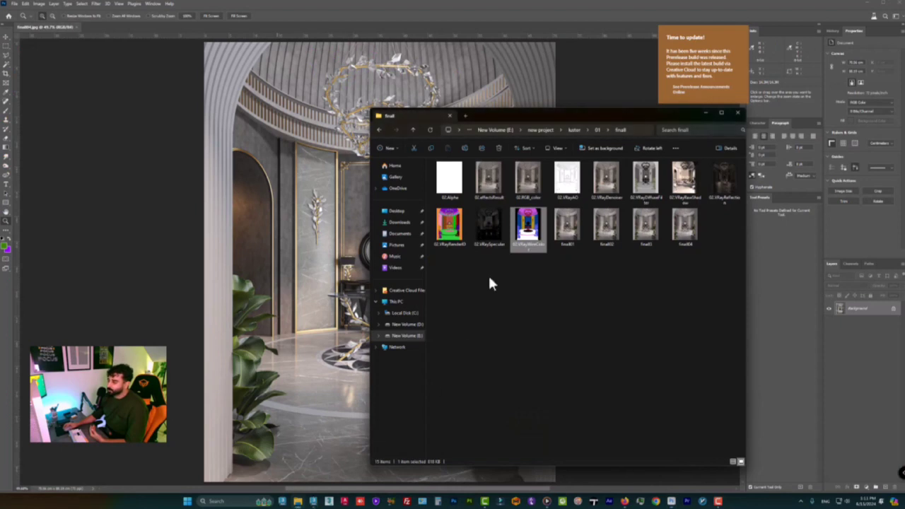
{"action": "left_click_drag", "start_coordinate": [487, 192], "coordinate": [350, 251]}
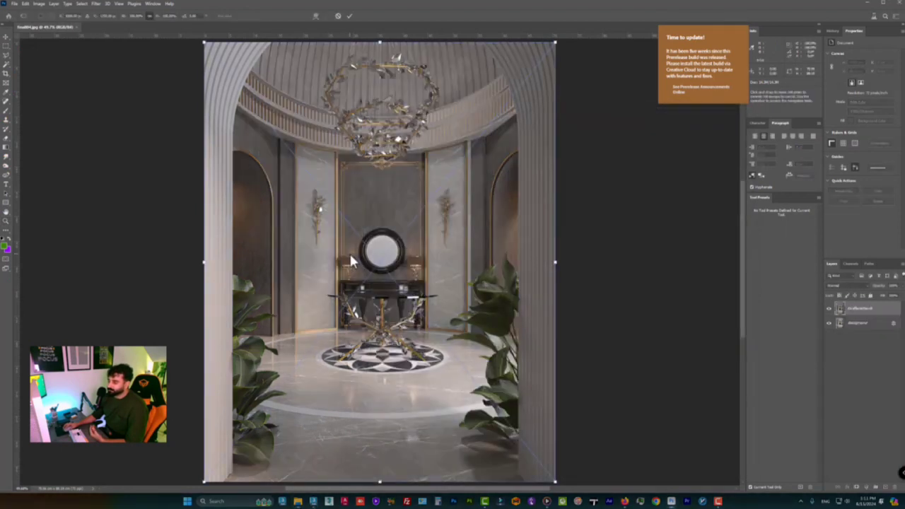
{"action": "key", "text": "Return"}
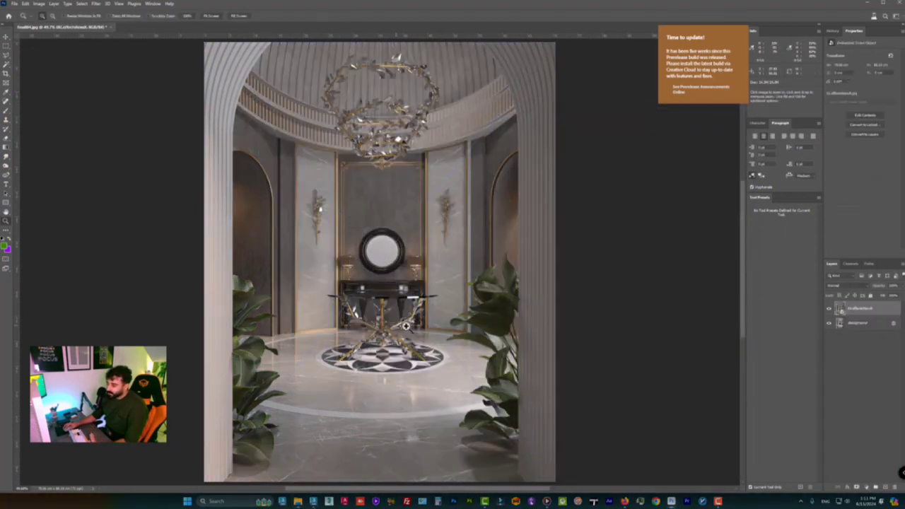
Step: Compare the raw render with the finished image by toggling the 02.effectsResult layer's visibility, leaving the layer shown
{"action": "left_click", "coordinate": [831, 310]}
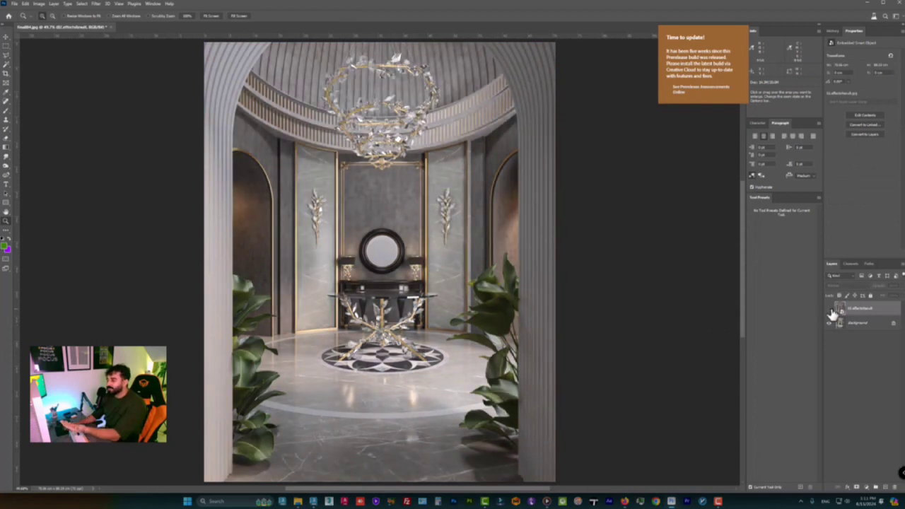
{"action": "left_click", "coordinate": [831, 311]}
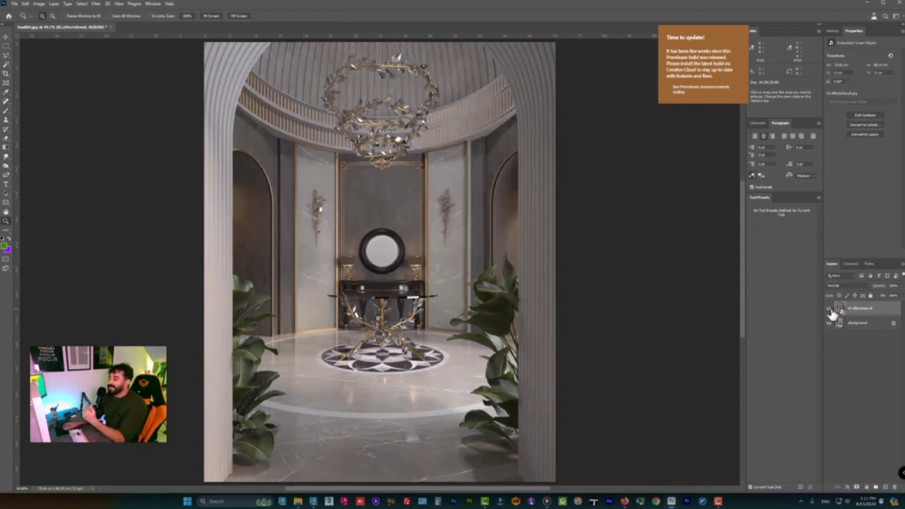
{"action": "left_click", "coordinate": [831, 311]}
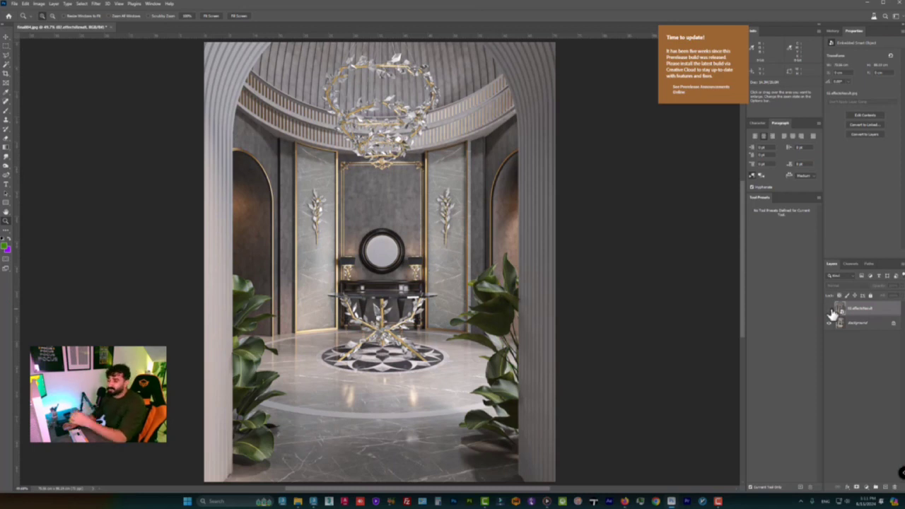
{"action": "left_click", "coordinate": [831, 310]}
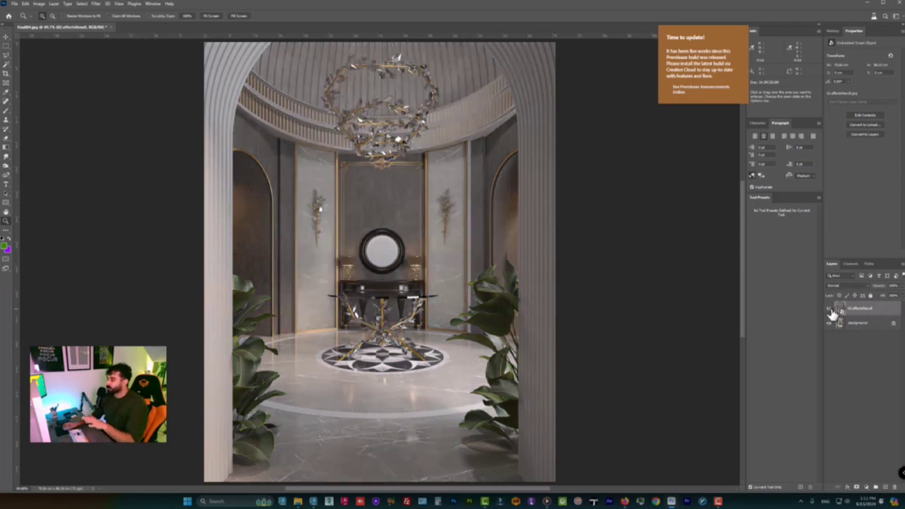